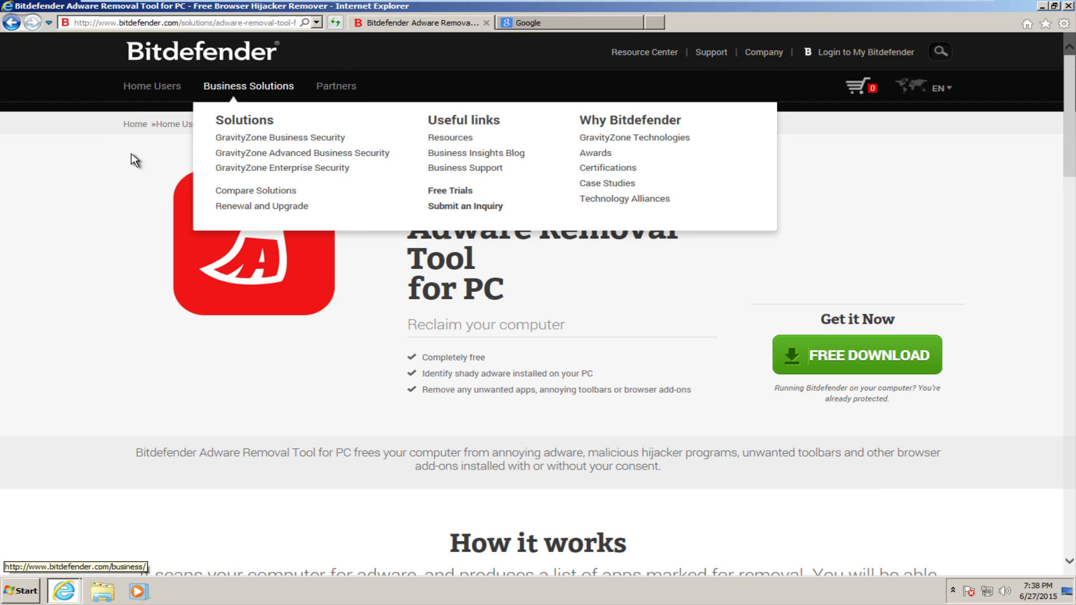
- Scroll the Bitdefender Adware Removal Tool page down to its four-step How it works section
scroll(37, 278, "down", 6)
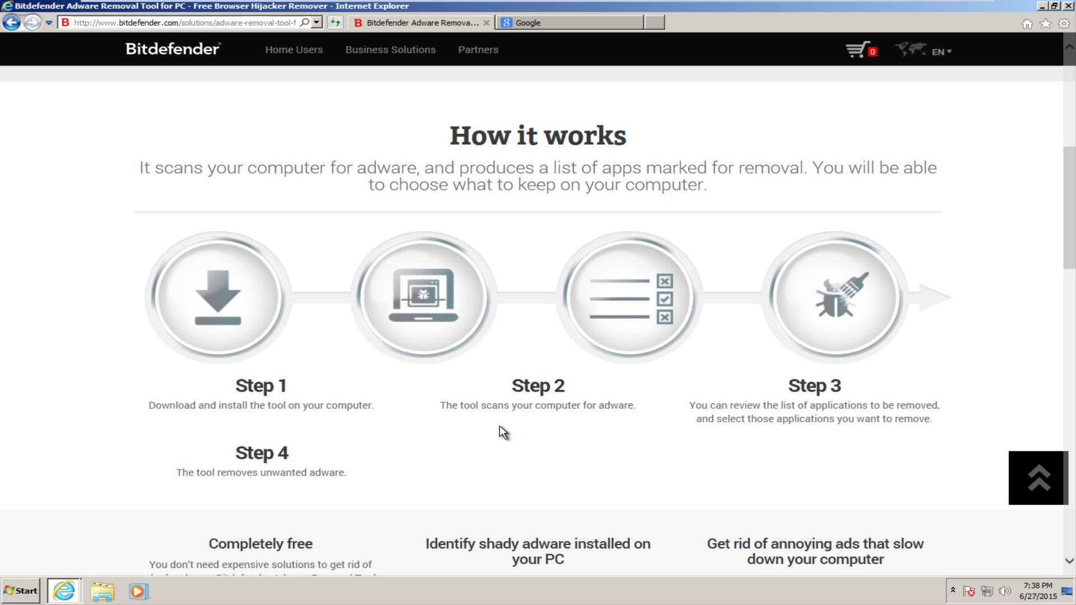
scroll(336, 437, "down", 1)
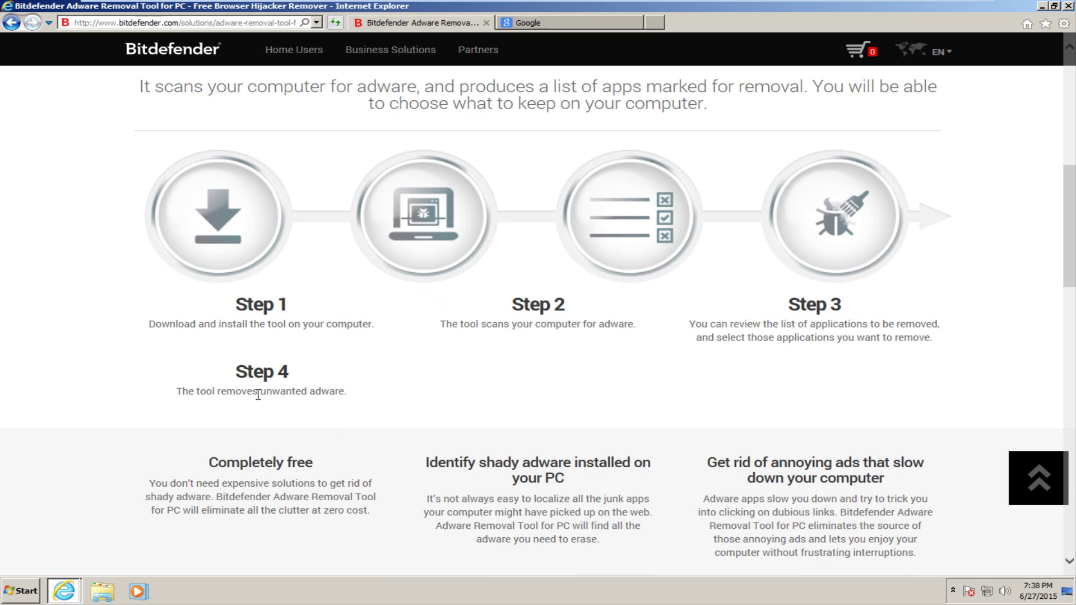
- Minimize Internet Explorer to reveal the desktop and its BDPUARLauncher shortcut
left_click(1044, 7)
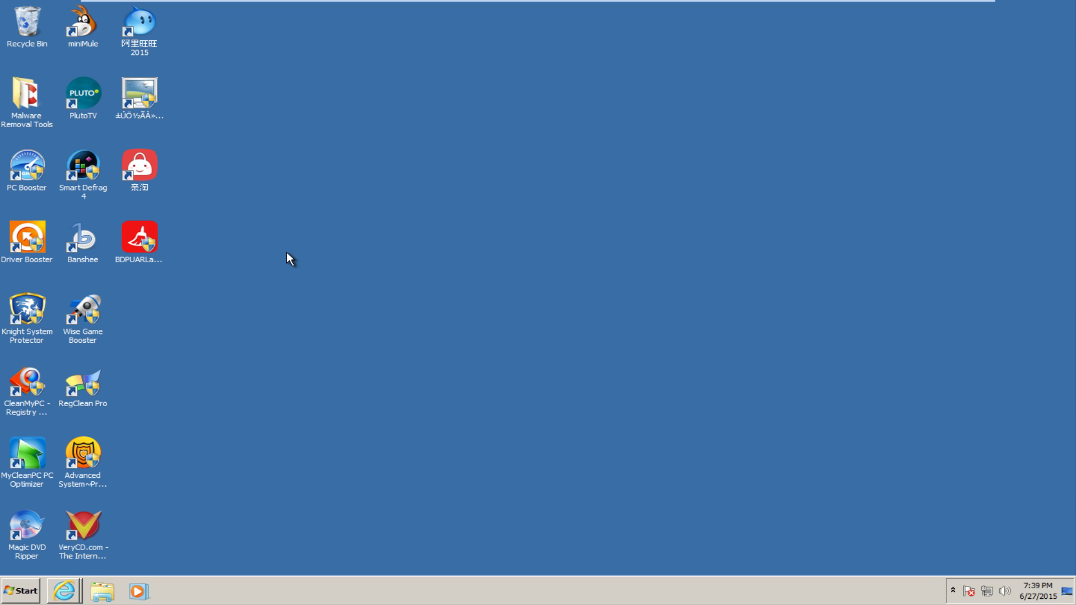
right_click(145, 246)
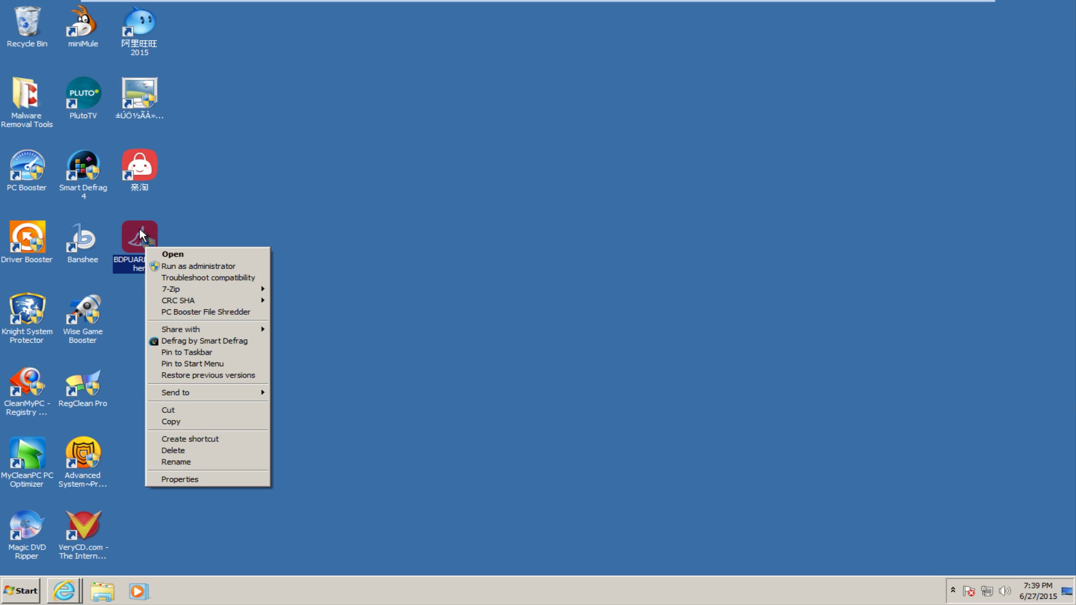
left_click(181, 477)
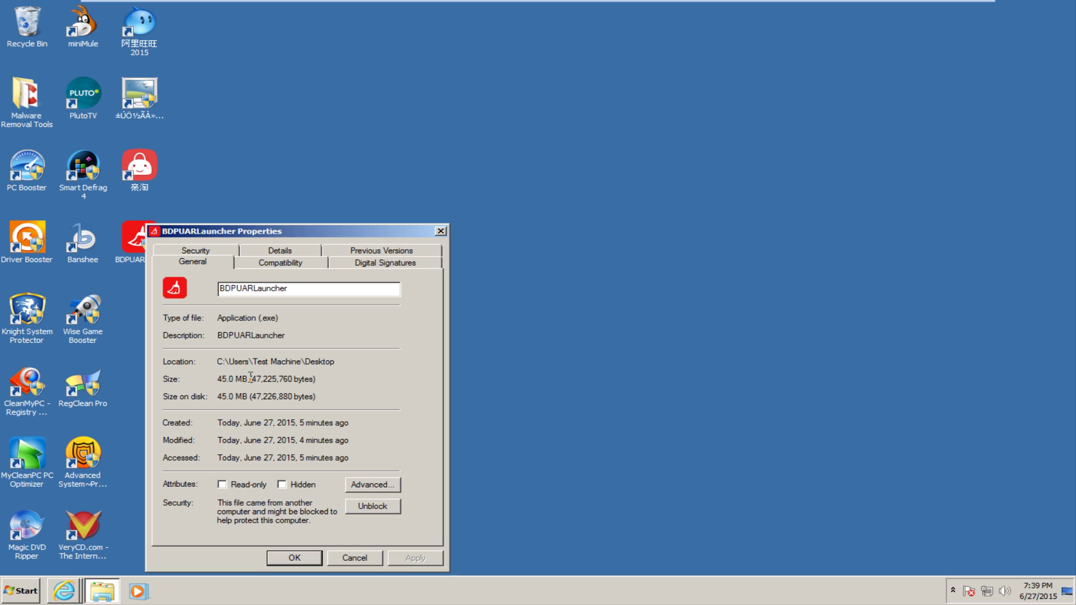
left_click_drag(252, 379, 216, 381)
left_click(229, 381)
left_click(441, 231)
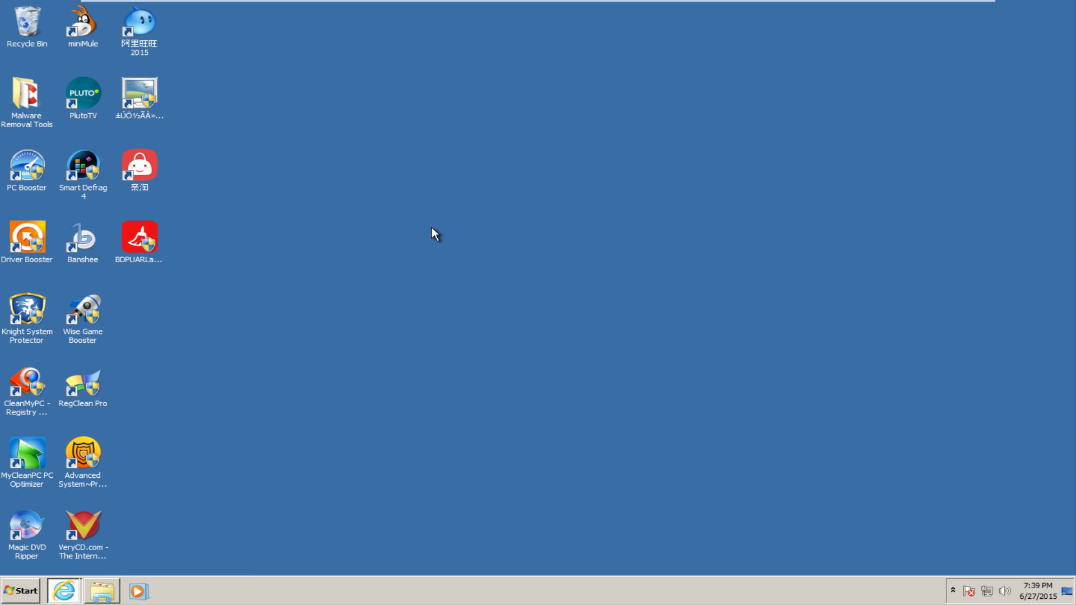
- Run BDPUARLauncher and approve the User Account Control prompt so the tool shows READY at 0%
double_click(147, 245)
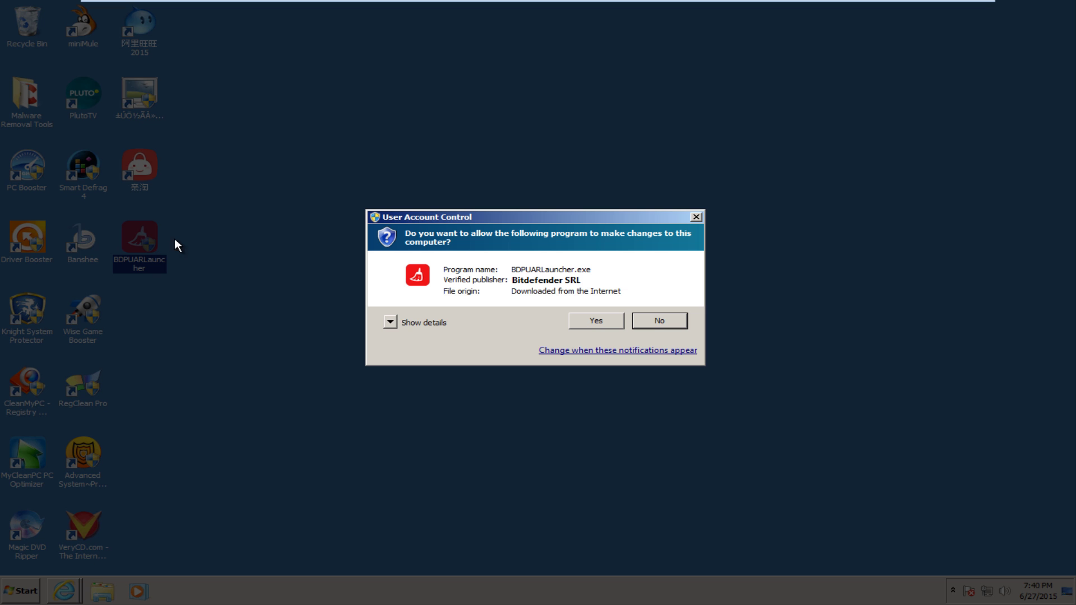
left_click(578, 321)
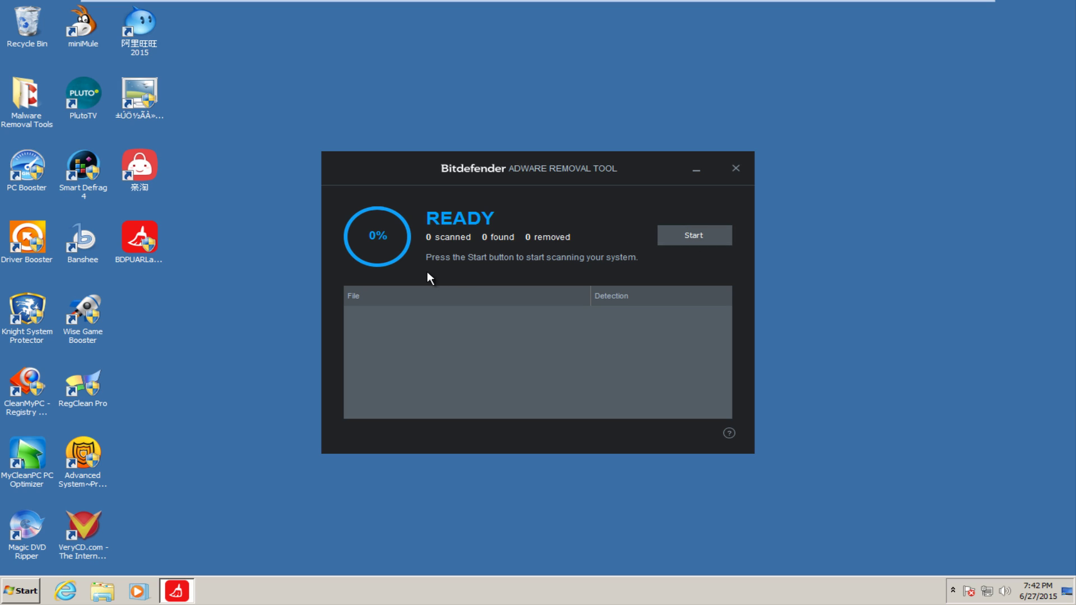
- Start the Bitdefender adware scan, which finds nothing among 6728 items
left_click(687, 247)
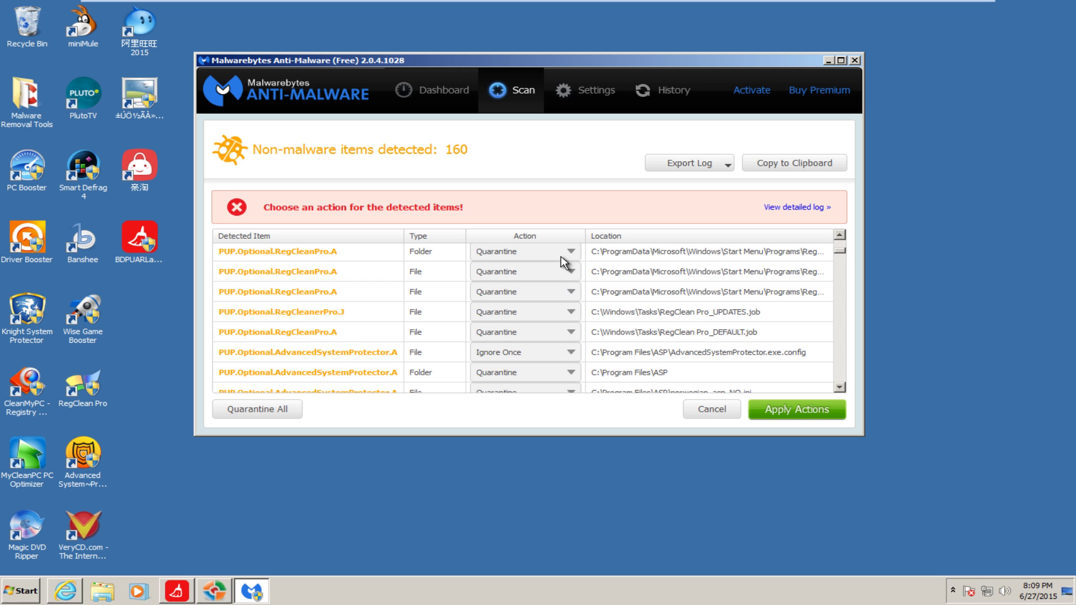
- Scroll through Malwarebytes' 160 detections, including AdvancedSystemProtector, RegCleanPro and SystemSpeedup items
scroll(321, 330, "down", 1)
scroll(297, 358, "down", 3)
scroll(305, 325, "down", 3)
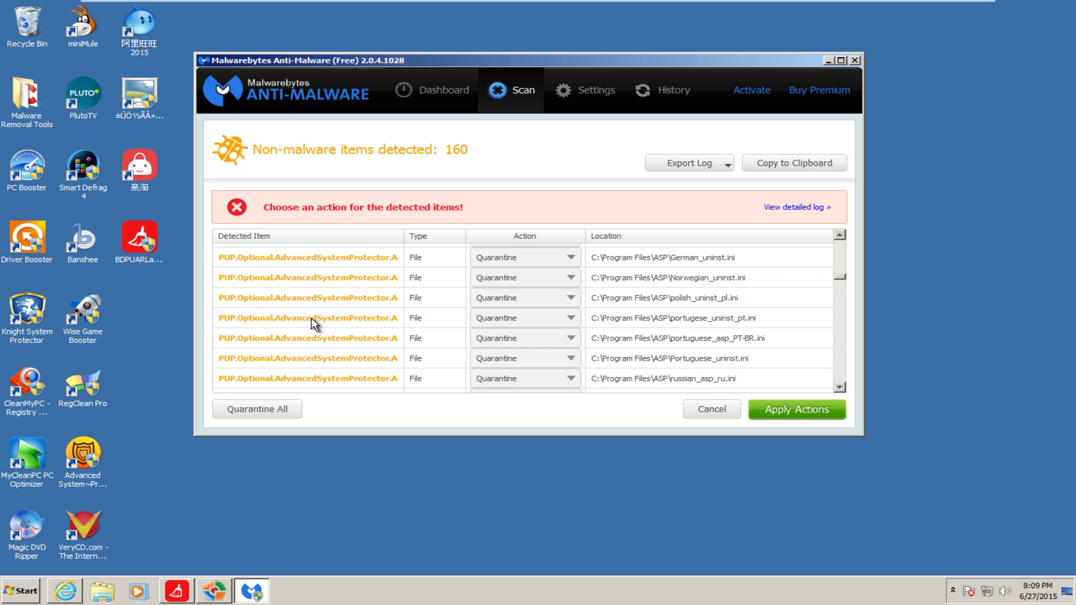
scroll(311, 317, "down", 3)
scroll(318, 322, "down", 3)
scroll(330, 302, "down", 1)
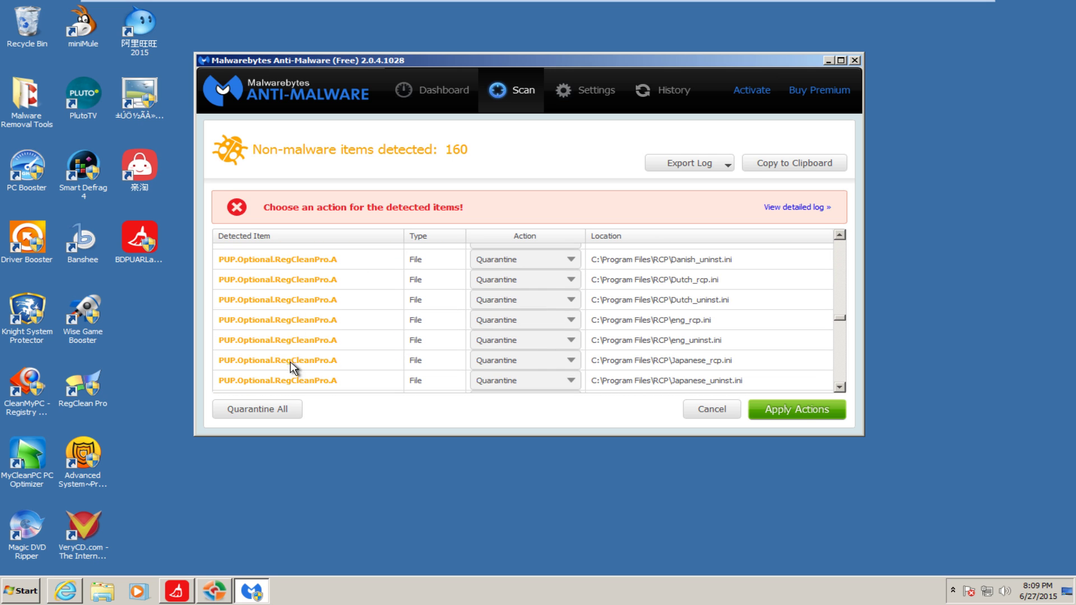
scroll(381, 336, "down", 3)
scroll(435, 322, "down", 3)
scroll(432, 322, "down", 3)
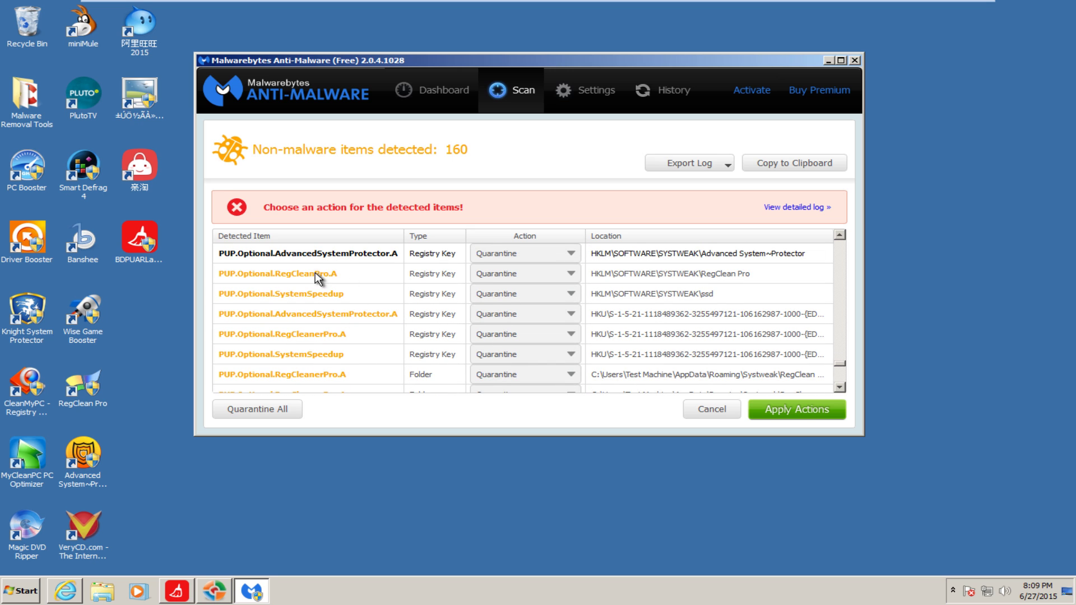
- Select the PUP.Optional.Spigot.A entry, then minimize Malwarebytes to reveal Bitdefender's zero-found result
scroll(317, 282, "down", 1)
scroll(321, 277, "down", 2)
scroll(325, 280, "down", 1)
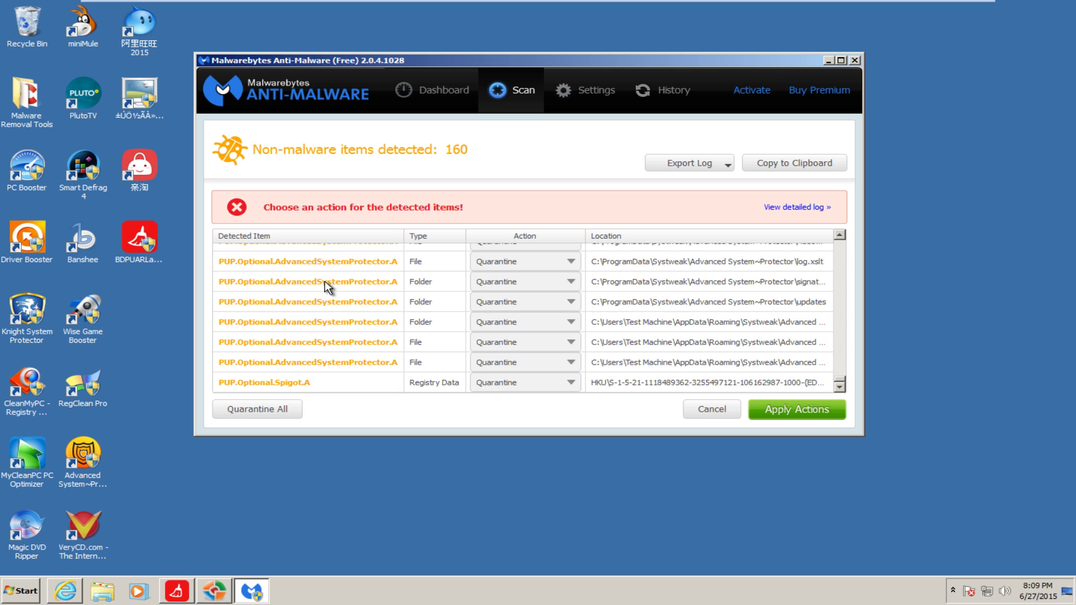
left_click(281, 377)
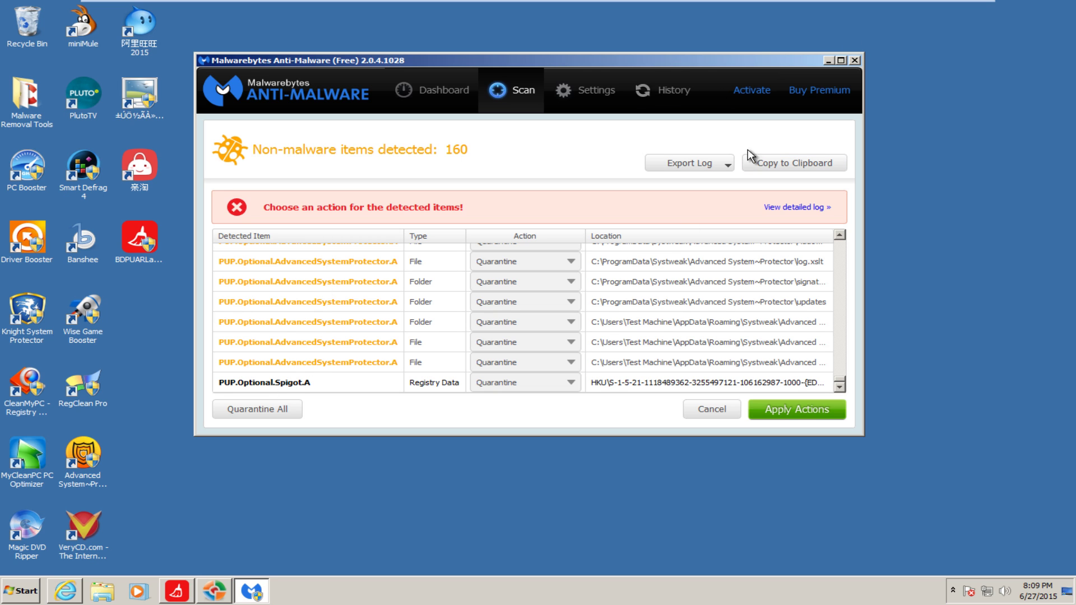
left_click(828, 59)
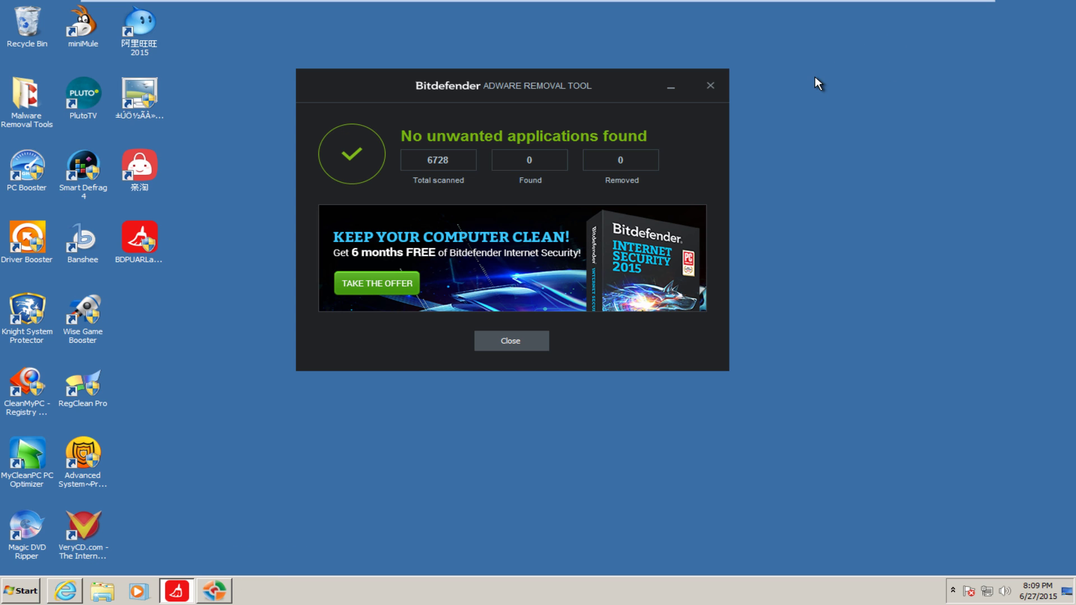
- Bring HitmanPro's results (3 threats, 169 items) forward and shift the window aside
left_click(213, 590)
left_click_drag(333, 17, 398, 71)
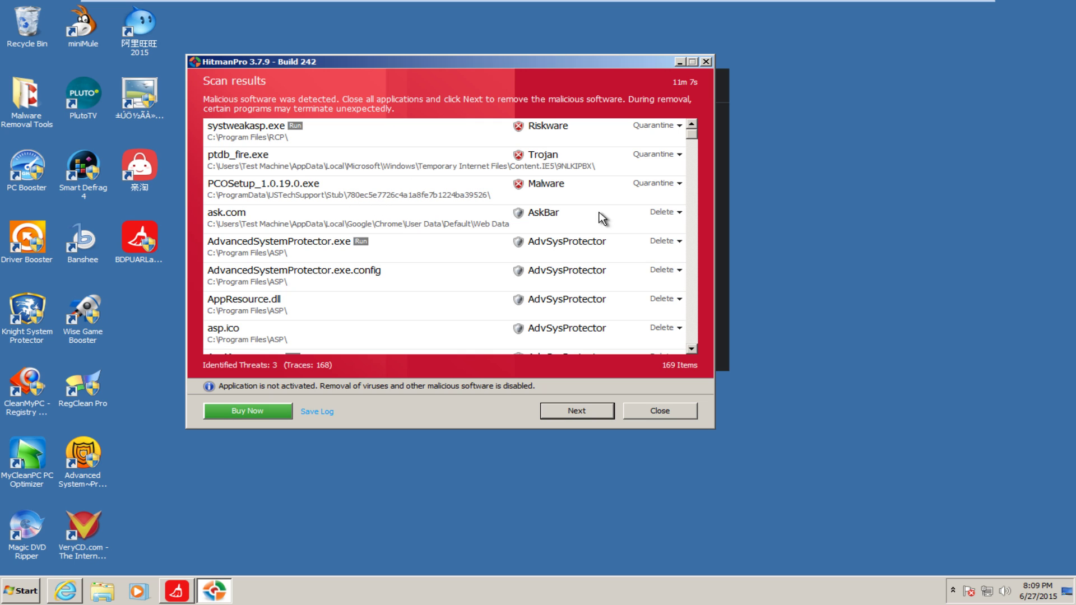
left_click(693, 165)
- Scroll HitmanPro's results to the Systweak registry entry, then bring up ESET's results
left_click_drag(694, 168, 707, 246)
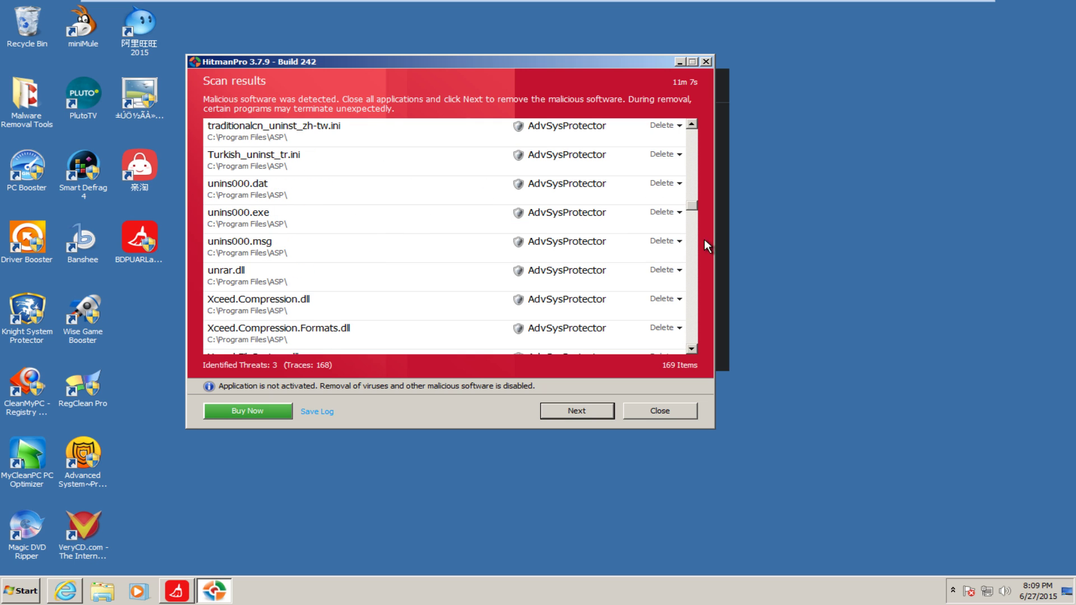
left_click_drag(696, 202, 697, 306)
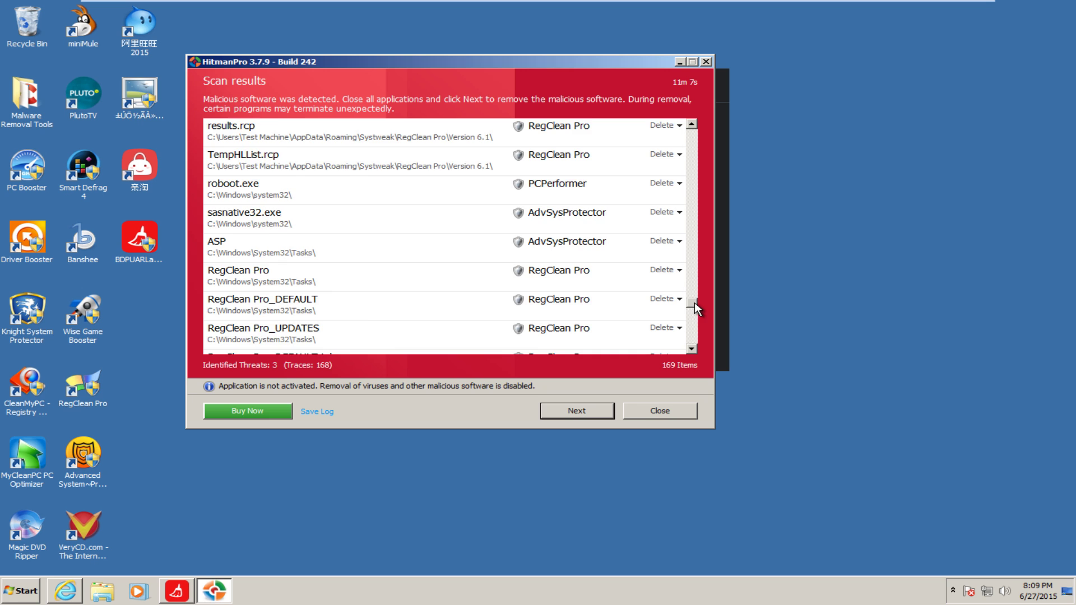
left_click_drag(697, 306, 693, 338)
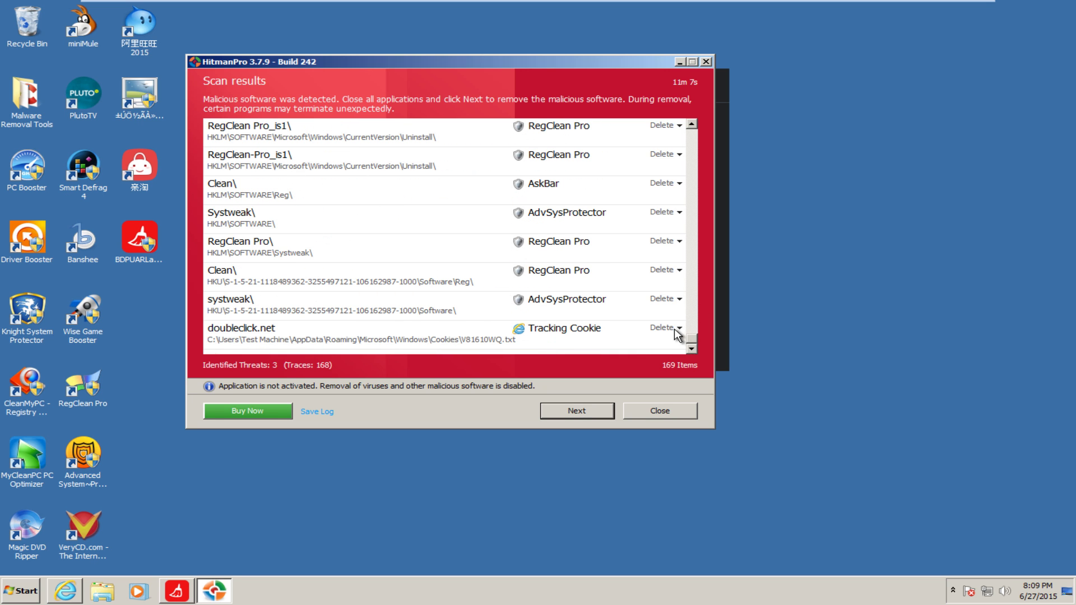
left_click(537, 227)
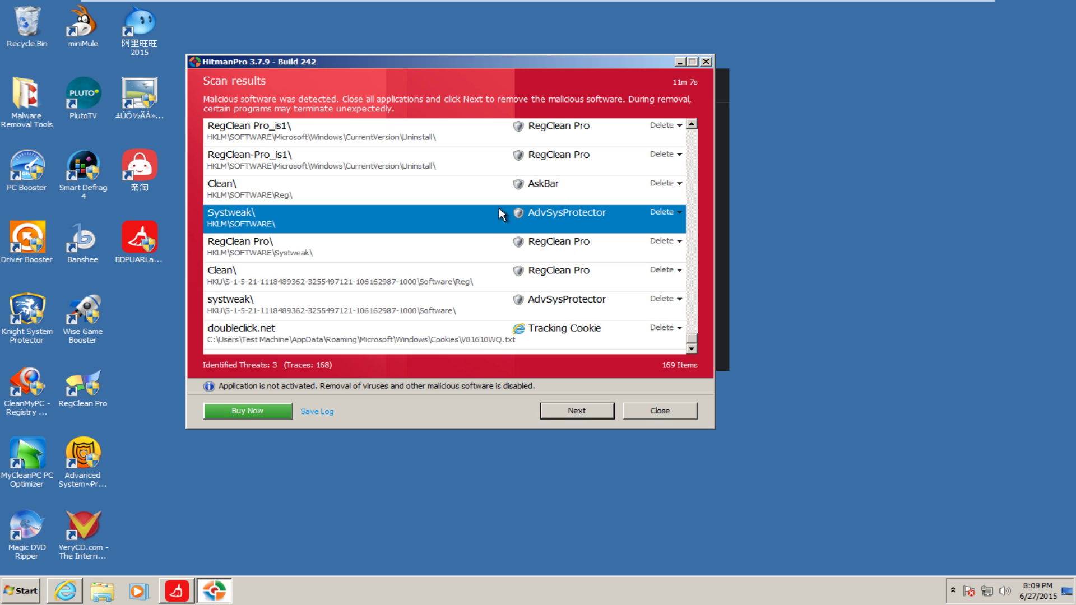
left_click(59, 599)
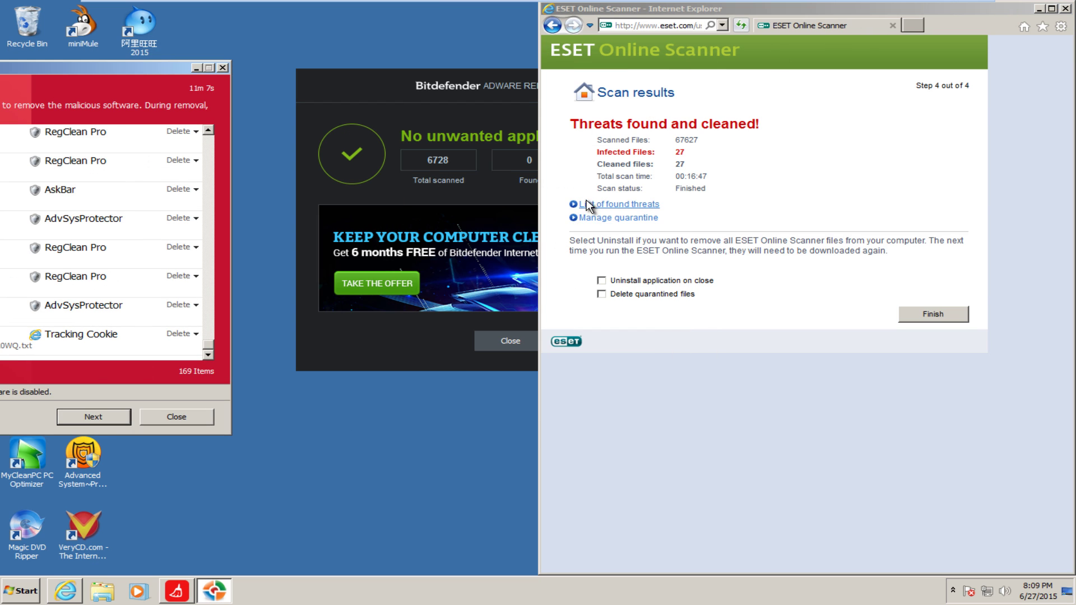
- Open ESET's list of found threats and widen the Target column to show full paths
left_click(587, 205)
left_click(651, 177)
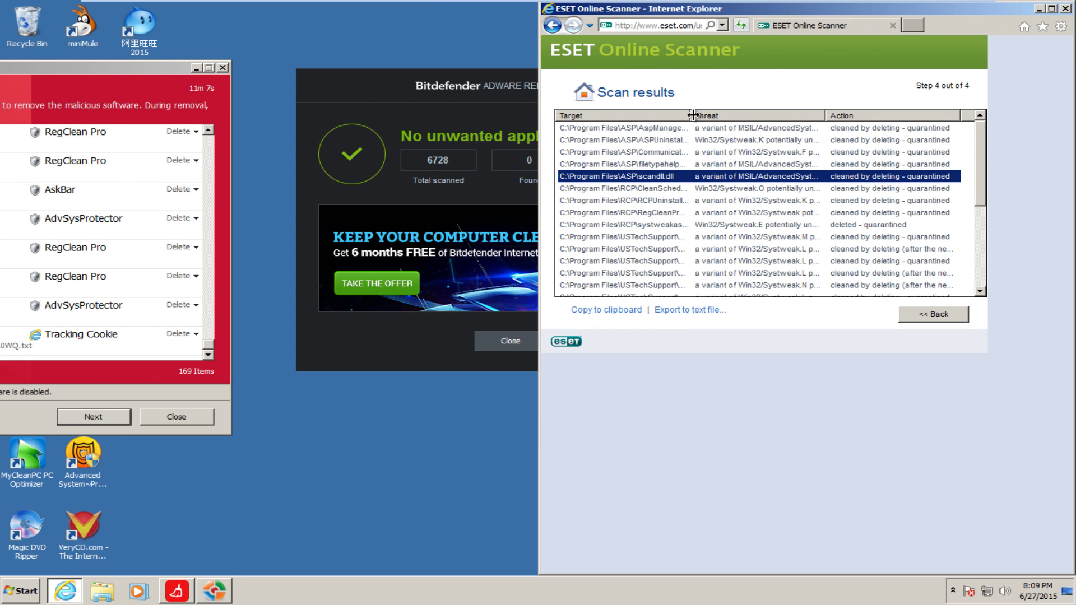
left_click_drag(693, 115, 759, 116)
left_click(675, 212)
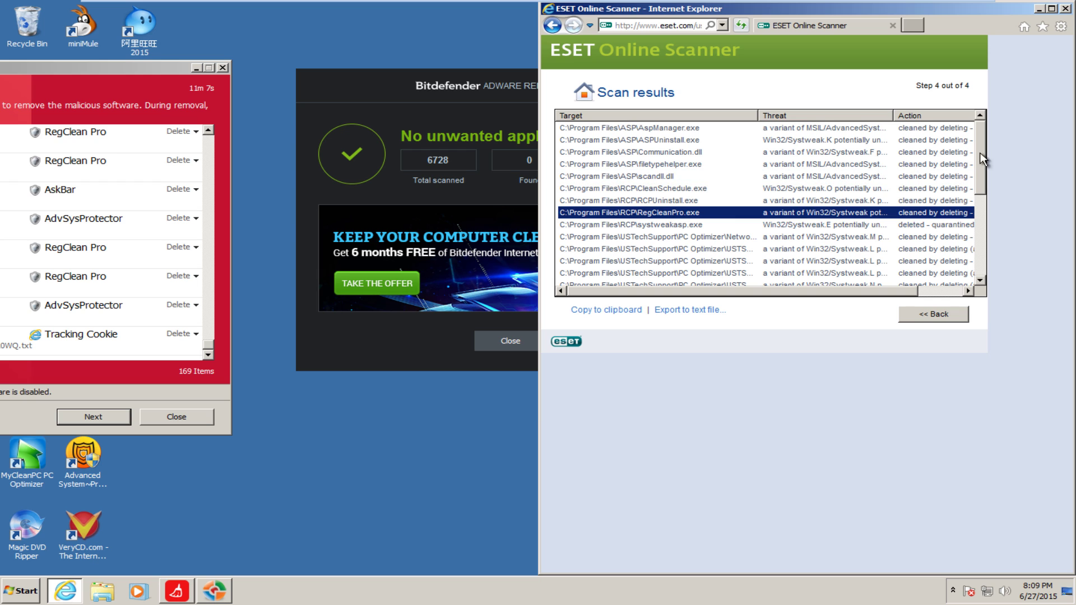
- Scroll through the PSW.Agent.OAF trojan and PC Optimizer entries, then close the ESET window
scroll(753, 230, "down", 1)
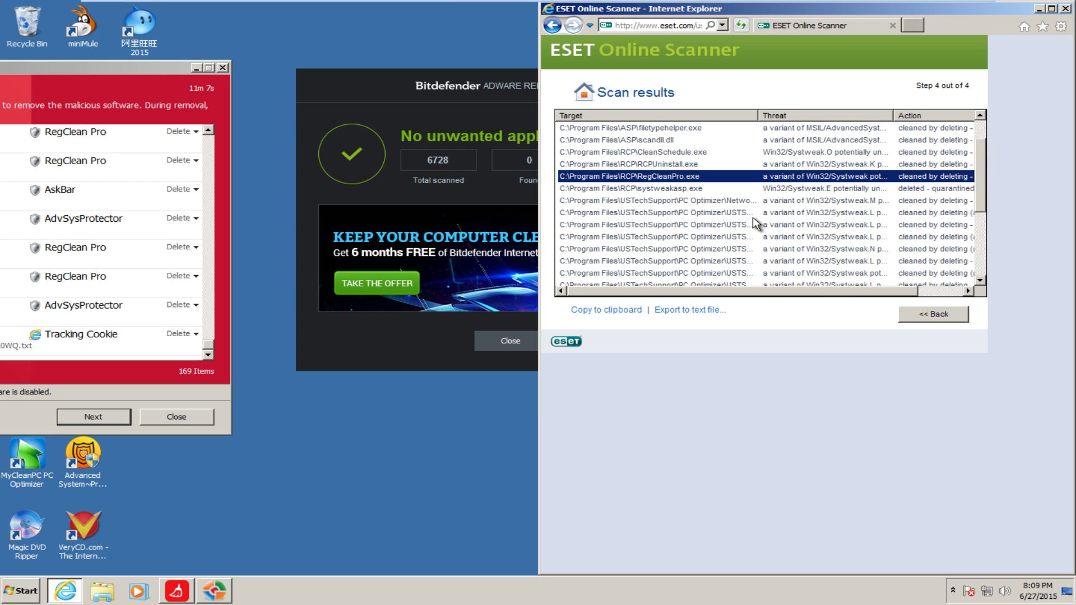
scroll(753, 219, "down", 4)
left_click(687, 210)
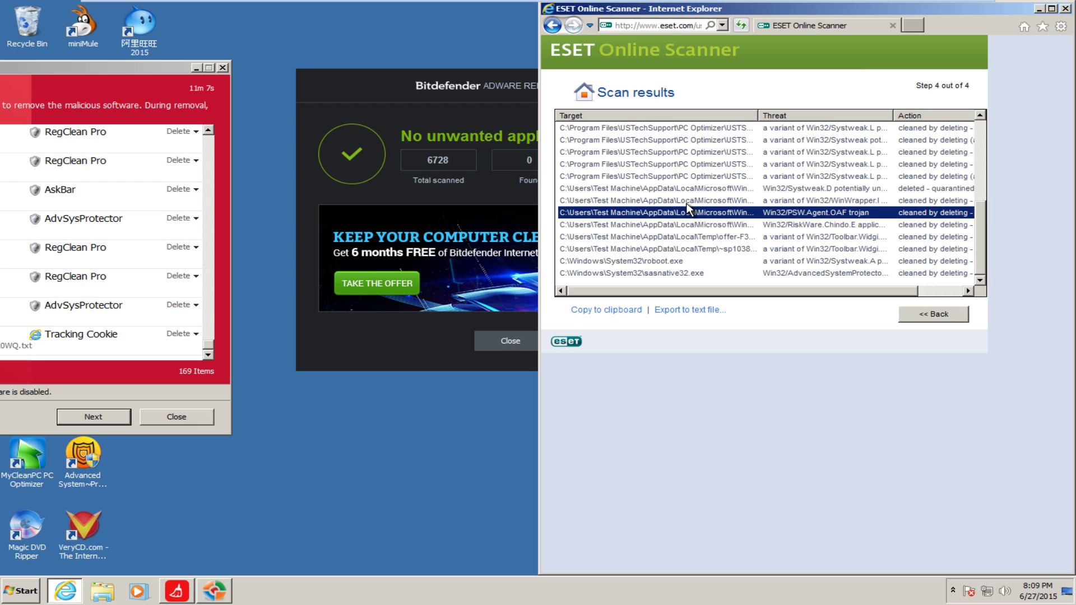
left_click(688, 176)
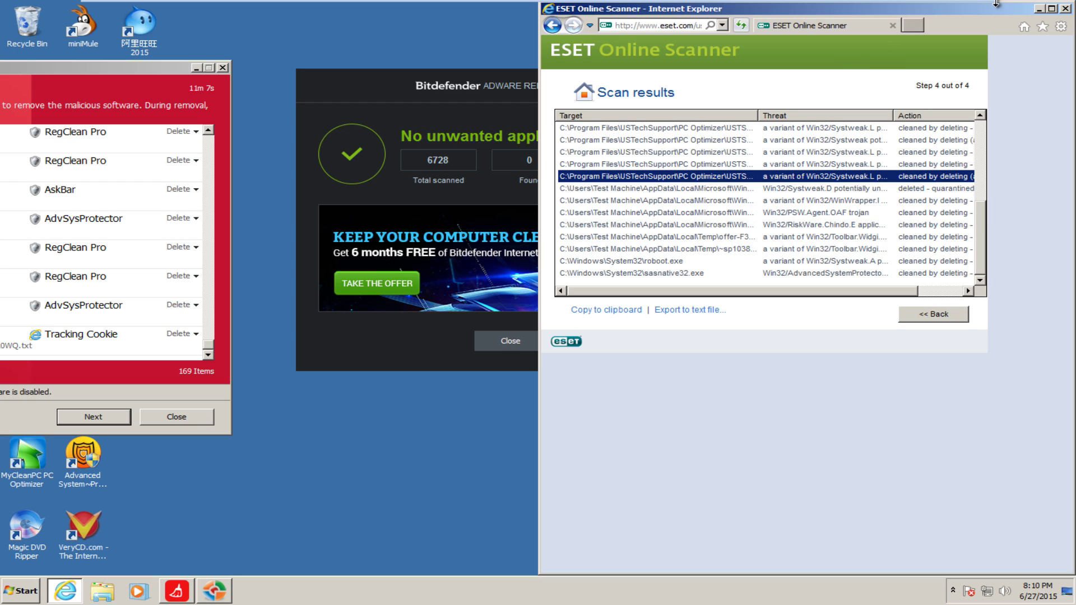
left_click(1065, 9)
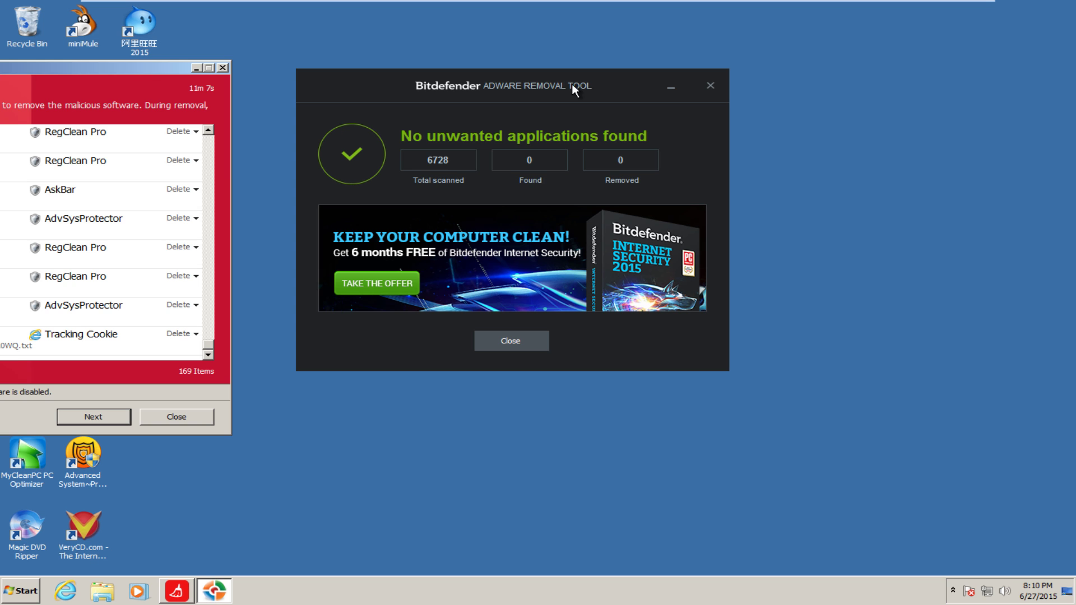
- Close HitmanPro and reposition Bitdefender's result window showing 6728 scanned, none found
left_click_drag(120, 73, 860, 42)
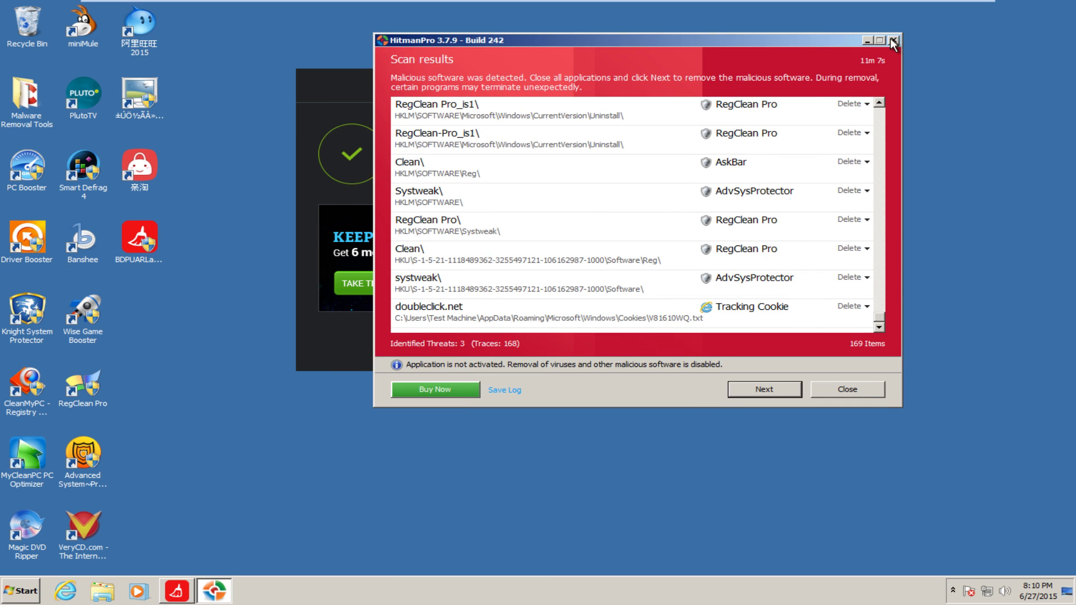
left_click(893, 41)
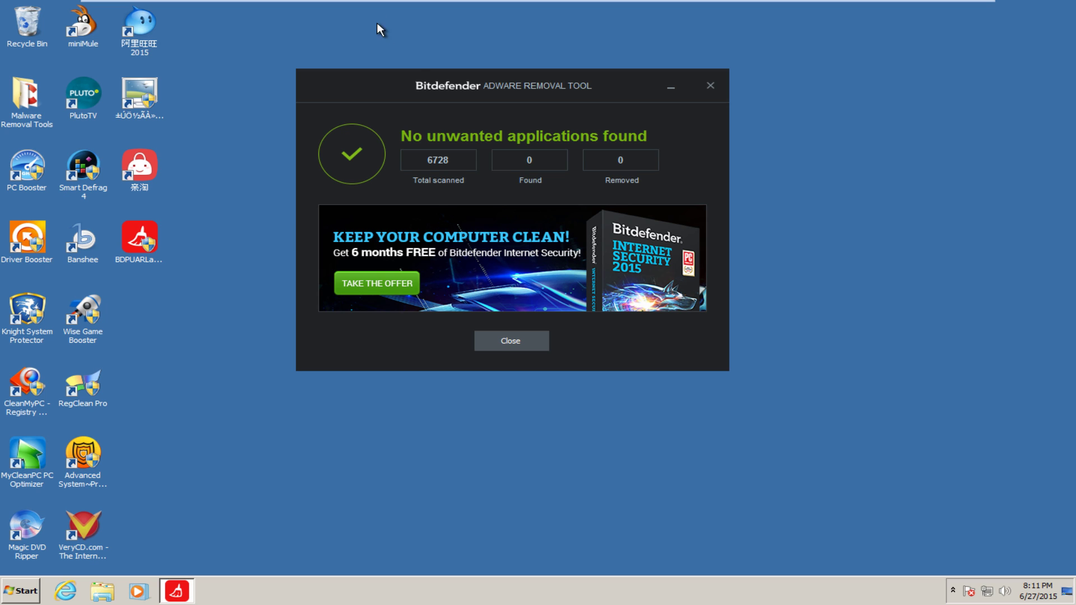
left_click_drag(360, 88, 399, 139)
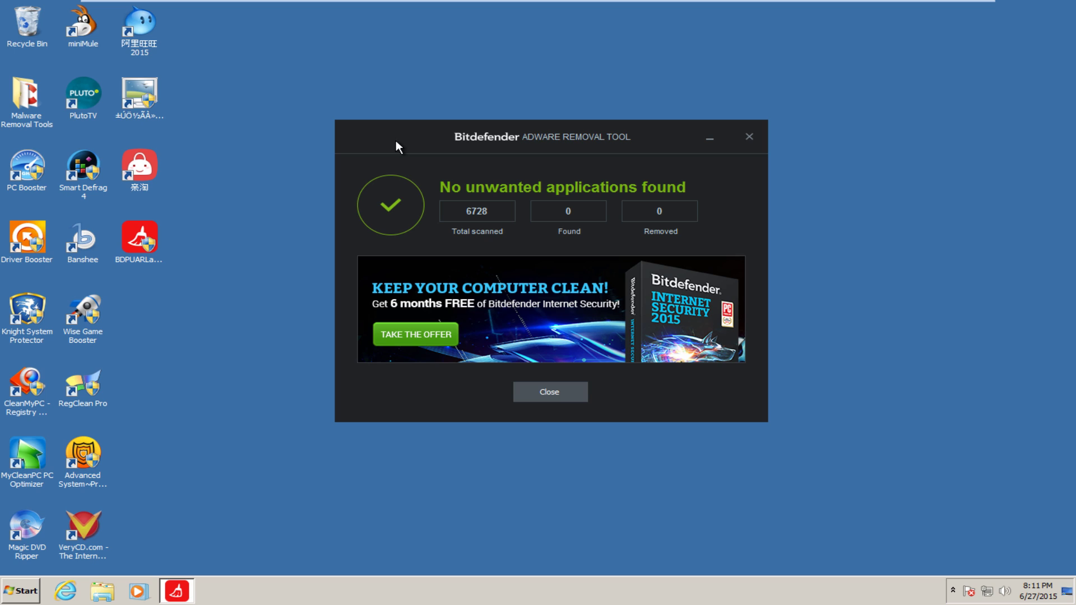